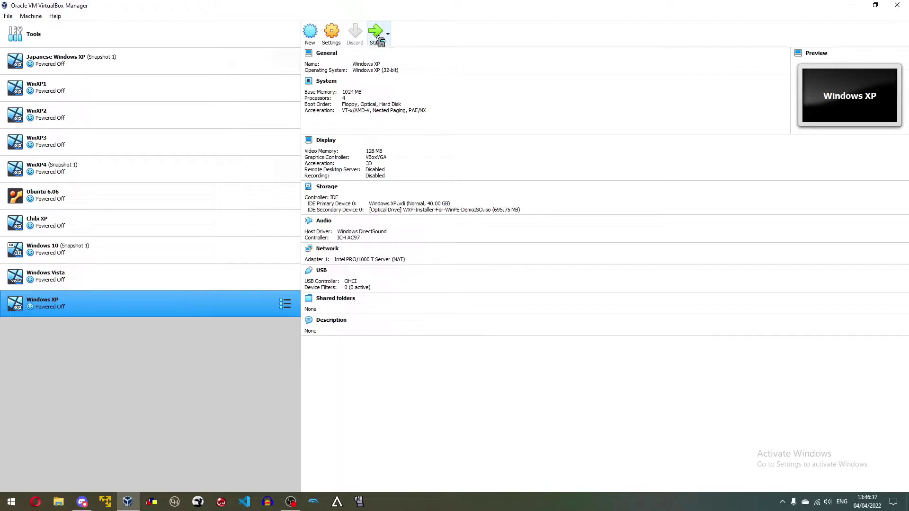
- Start the Windows XP virtual machine and maximize its window
{"action": "left_click", "coordinate": [377, 36]}
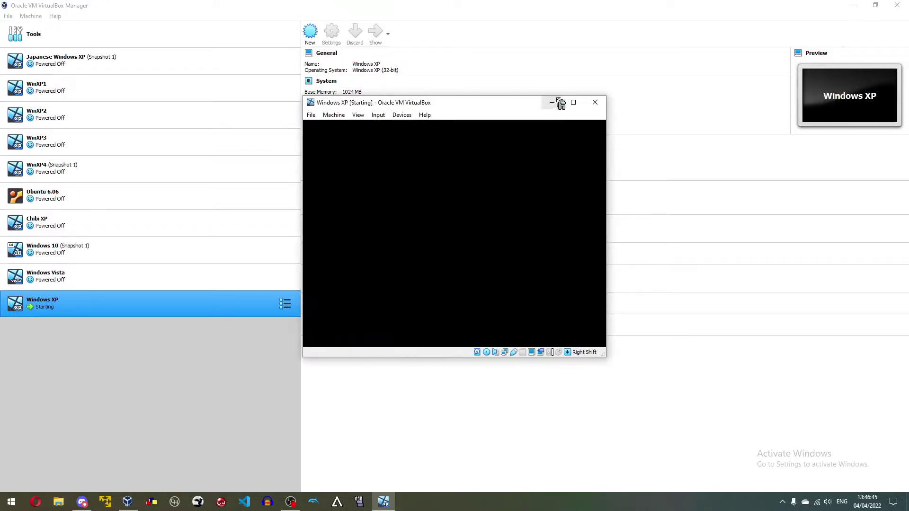
{"action": "left_click", "coordinate": [574, 102]}
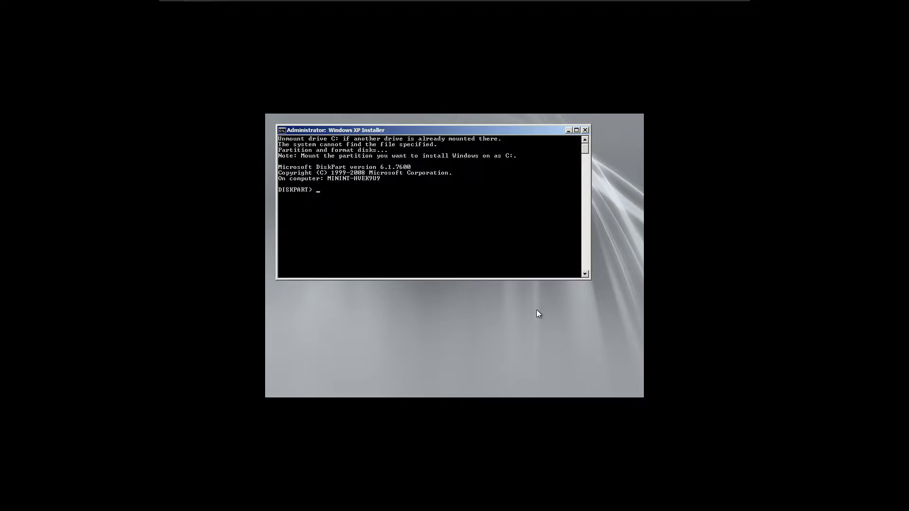
{"action": "type", "text": "exit"}
{"action": "key", "text": "Return"}
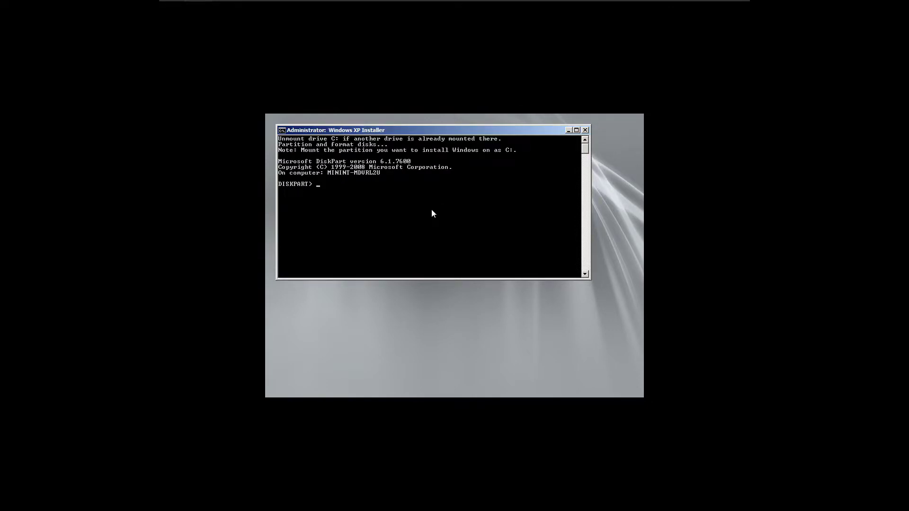
- In DiskPart, list the disks, select Disk 0 and wipe it clean
{"action": "type", "text": "lis dis"}
{"action": "key", "text": "Return"}
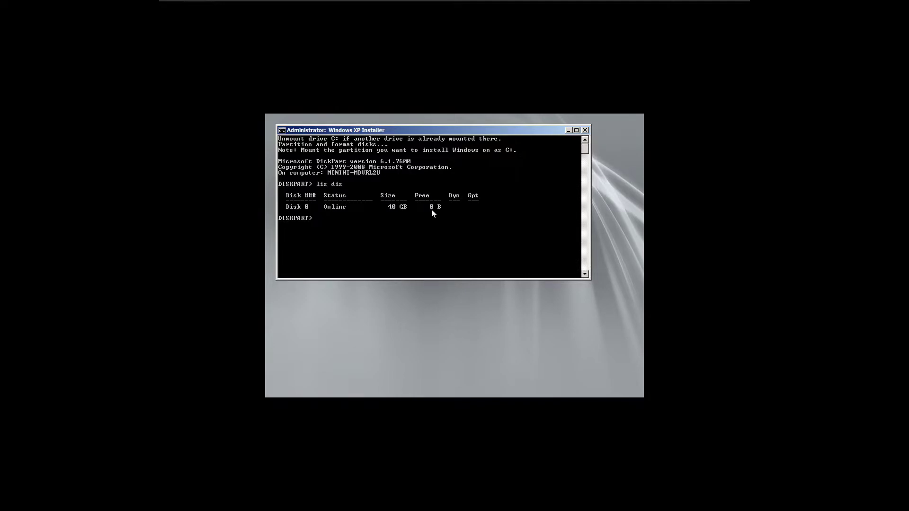
{"action": "type", "text": "sel dis 0"}
{"action": "key", "text": "Return"}
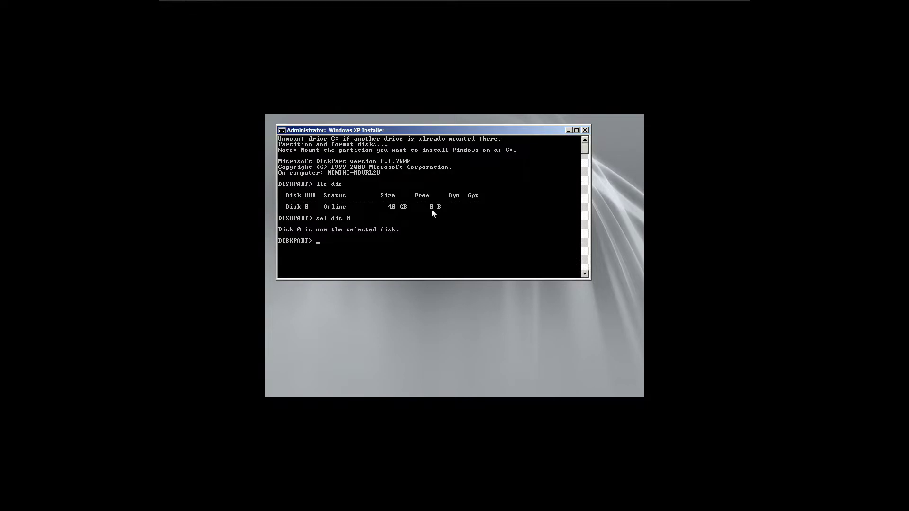
{"action": "type", "text": "clean"}
{"action": "key", "text": "Return"}
- Create a primary partition, quick-format it as NTFS and assign drive letter C
{"action": "type", "text": "cre par"}
{"action": "key", "text": "BackSpace"}
{"action": "key", "text": "BackSpace"}
{"action": "key", "text": "BackSpace"}
{"action": "key", "text": "BackSpace"}
{"action": "key", "text": "BackSpace"}
{"action": "key", "text": "BackSpace"}
{"action": "key", "text": "BackSpace"}
{"action": "key", "text": "BackSpace"}
{"action": "key", "text": "BackSpace"}
{"action": "type", "text": "cre par p"}
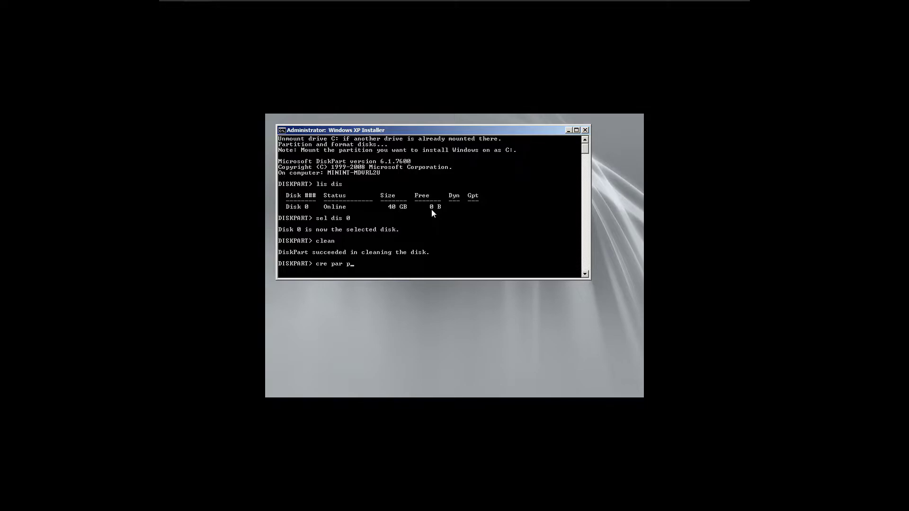
{"action": "type", "text": "ri"}
{"action": "key", "text": "Return"}
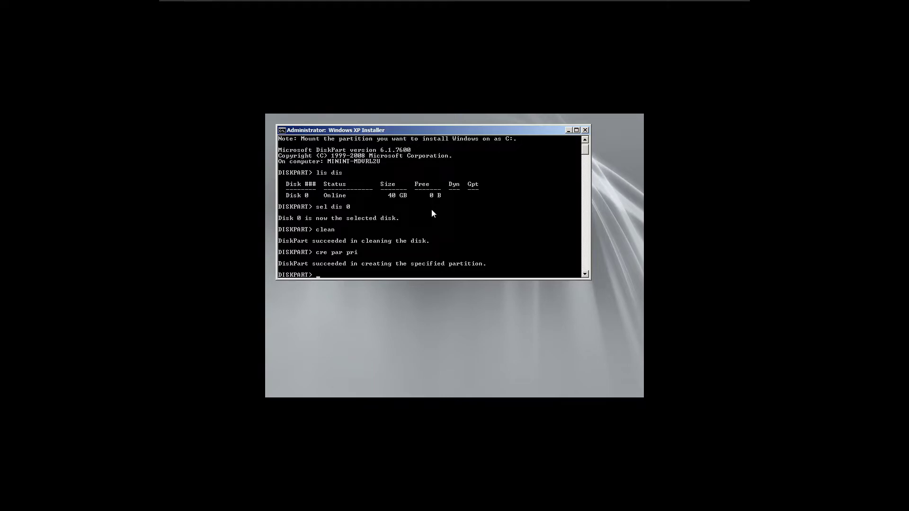
{"action": "type", "text": "format quick fs=ntfs"}
{"action": "key", "text": "Return"}
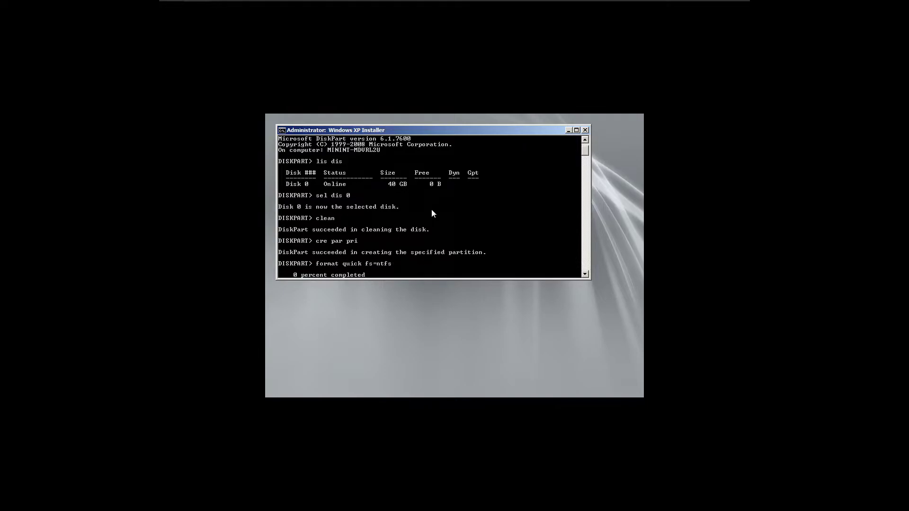
{"action": "type", "text": "assign let"}
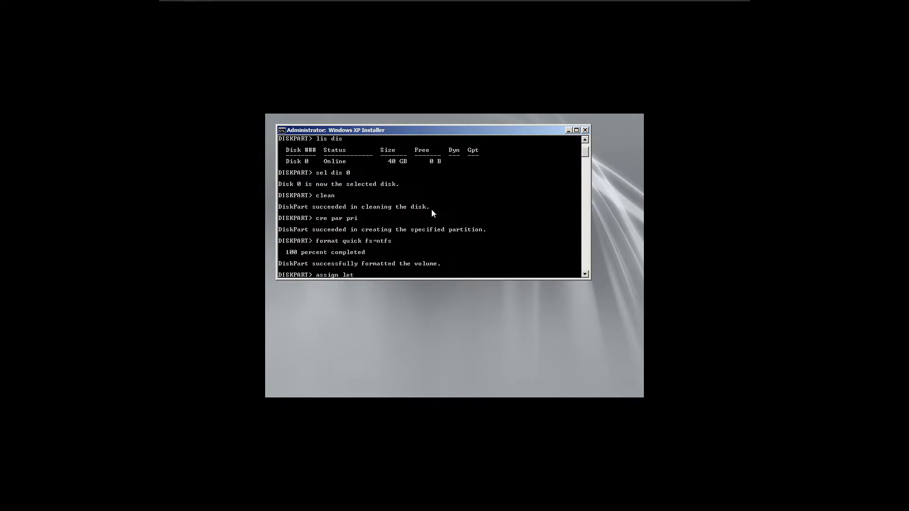
{"action": "type", "text": "ter c"}
{"action": "key", "text": "Return"}
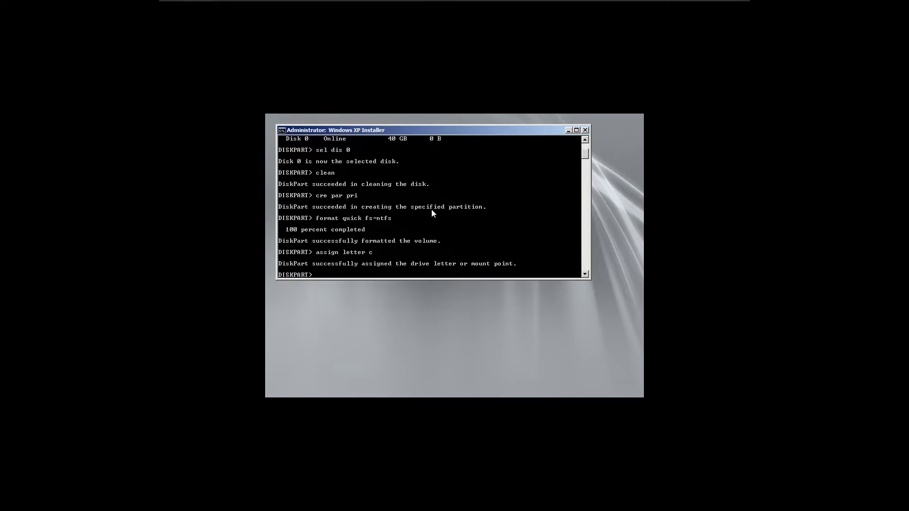
- Exit DiskPart to launch Windows XP Setup and accept the license agreement
{"action": "type", "text": "exit"}
{"action": "key", "text": "Return"}
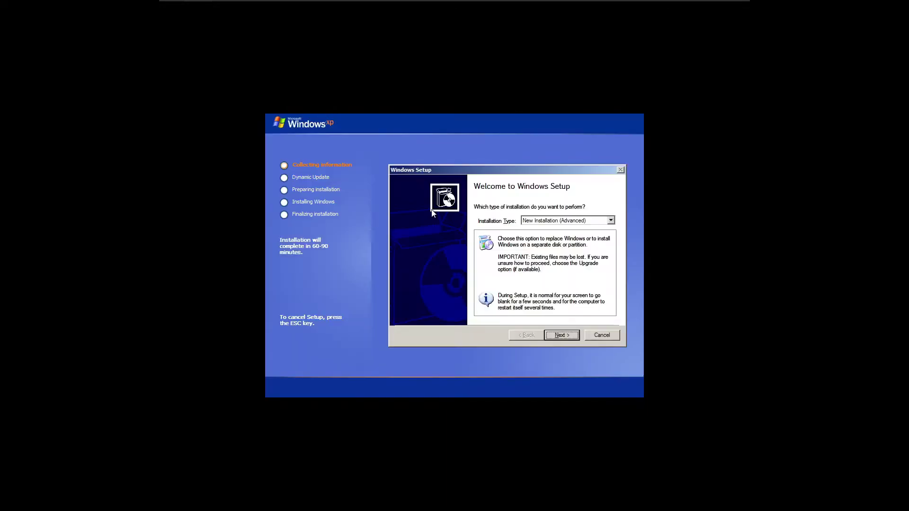
{"action": "left_click", "coordinate": [557, 336]}
{"action": "key", "text": "alt+a"}
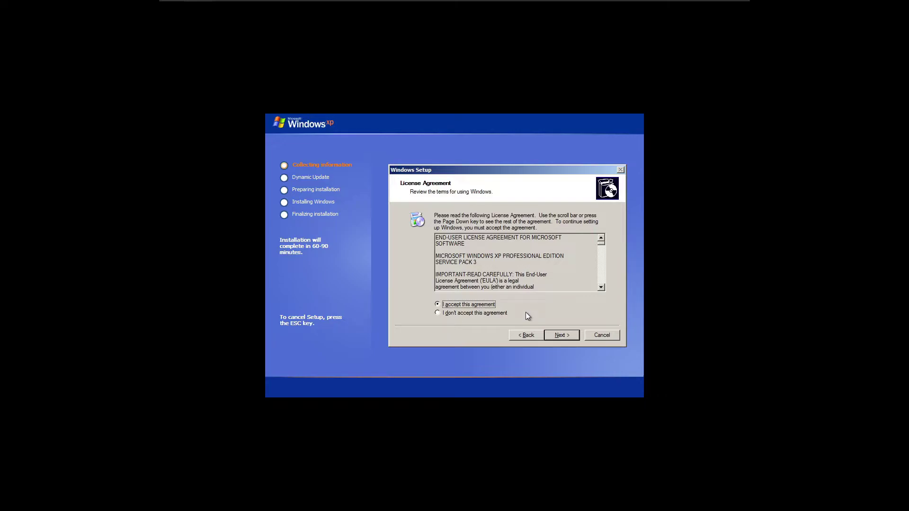
- Skip the product key, enable East Asian language support, and start copying files
{"action": "left_click", "coordinate": [564, 335]}
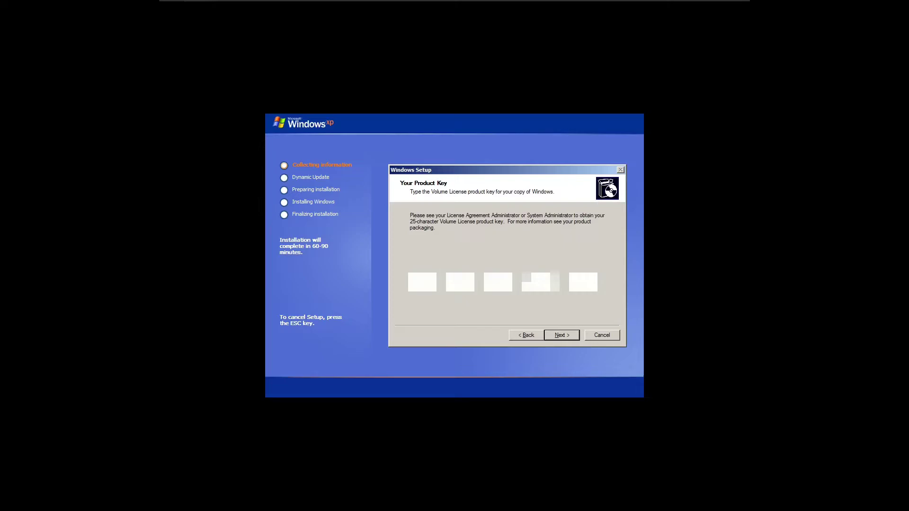
{"action": "left_click", "coordinate": [566, 334]}
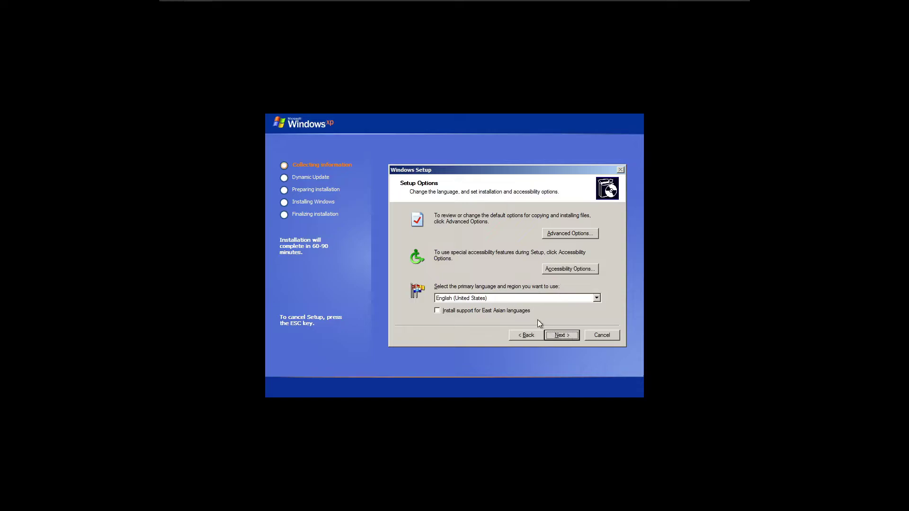
{"action": "left_click", "coordinate": [523, 313]}
{"action": "left_click", "coordinate": [558, 336]}
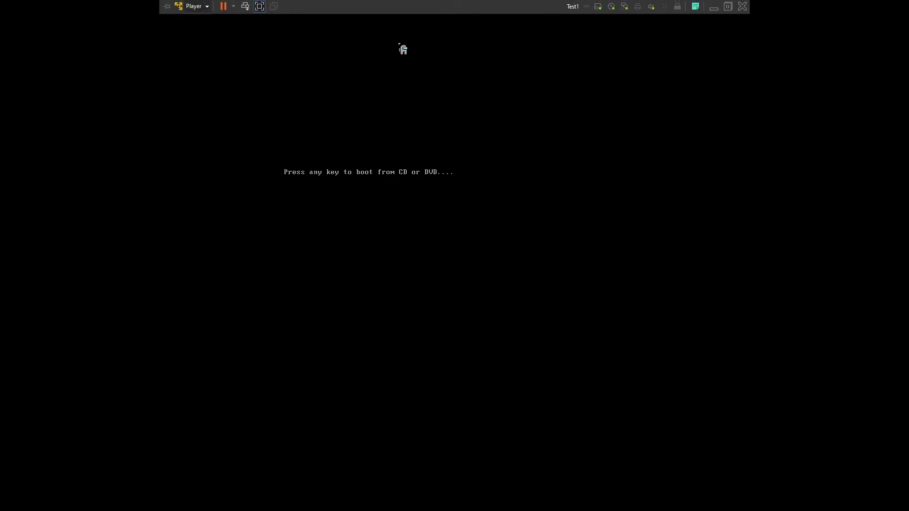
- Boot the guest from the installer CD to continue Windows XP Setup
{"action": "key", "text": "Return"}
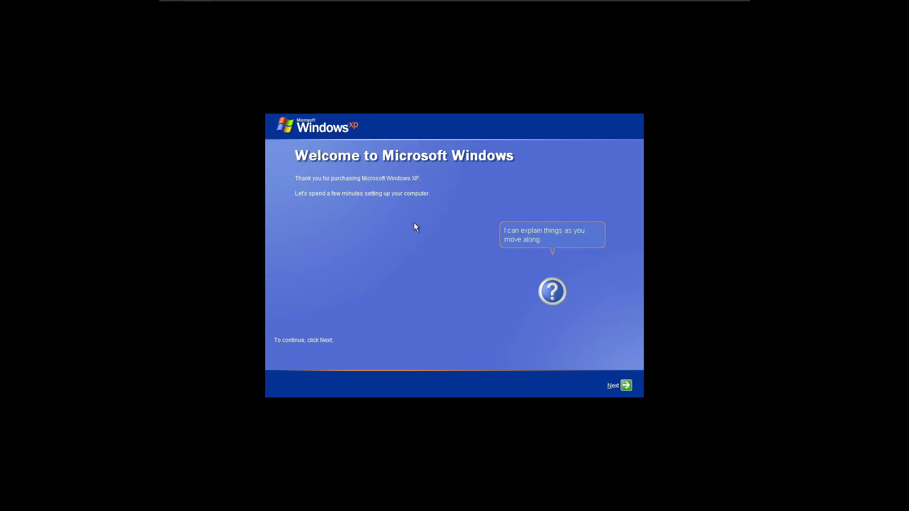
- Turn on Automatic Updates and keep the default network connection option
{"action": "left_click", "coordinate": [628, 384]}
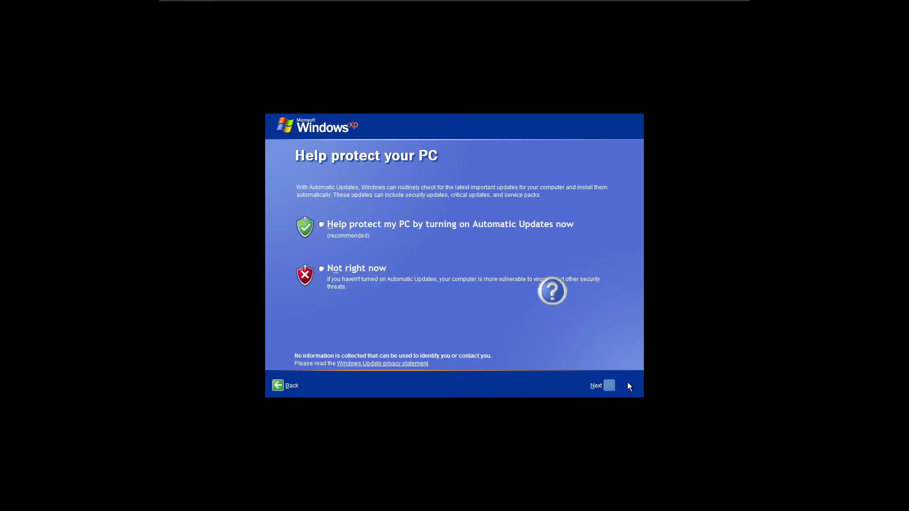
{"action": "left_click", "coordinate": [527, 226]}
{"action": "left_click", "coordinate": [609, 386]}
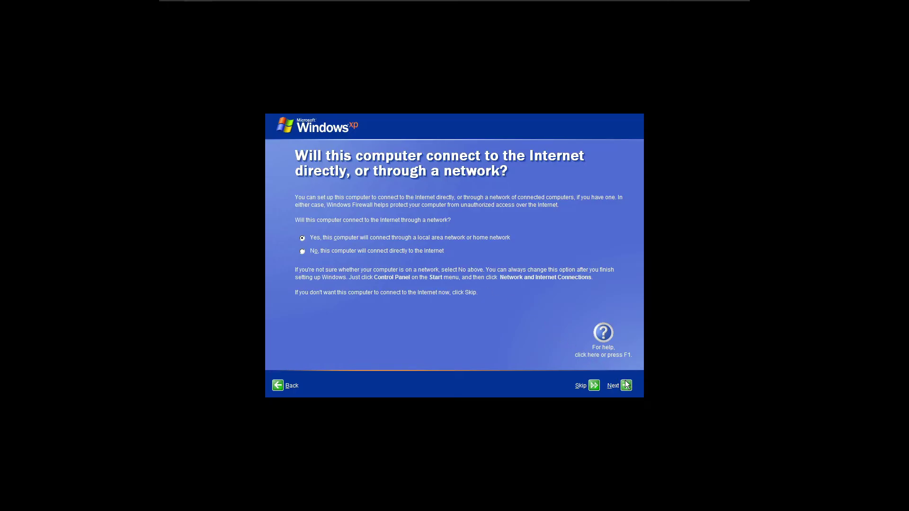
{"action": "left_click", "coordinate": [627, 385]}
- Decline Microsoft registration for now and enter the user's name as the account
{"action": "left_click", "coordinate": [358, 222]}
{"action": "left_click", "coordinate": [625, 386]}
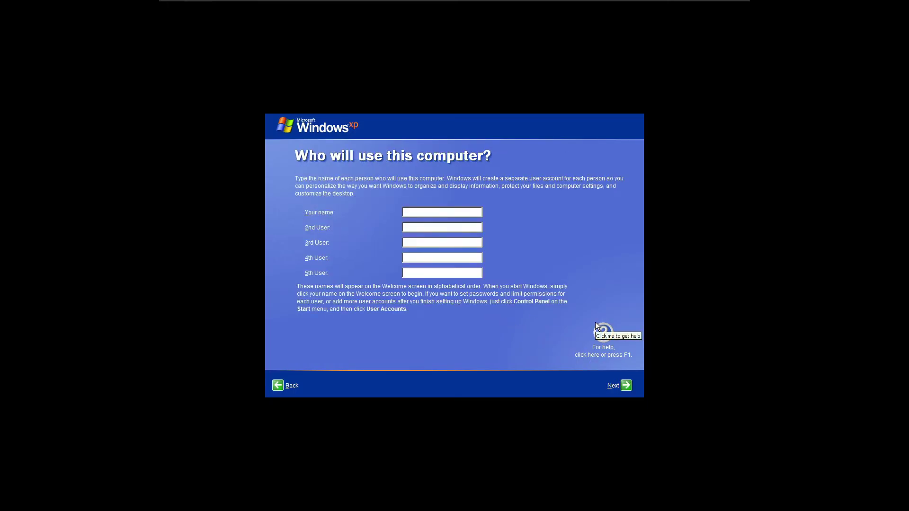
{"action": "type", "text": "Nate"}
{"action": "left_click", "coordinate": [625, 384]}
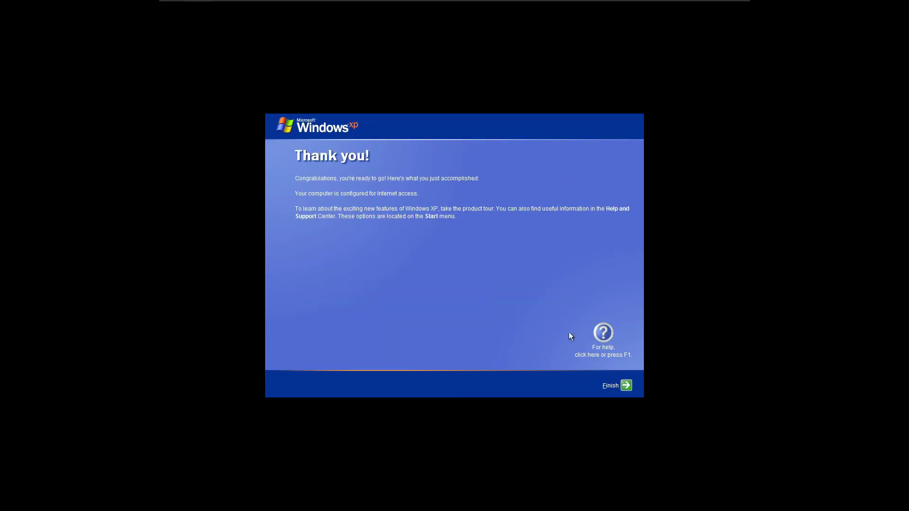